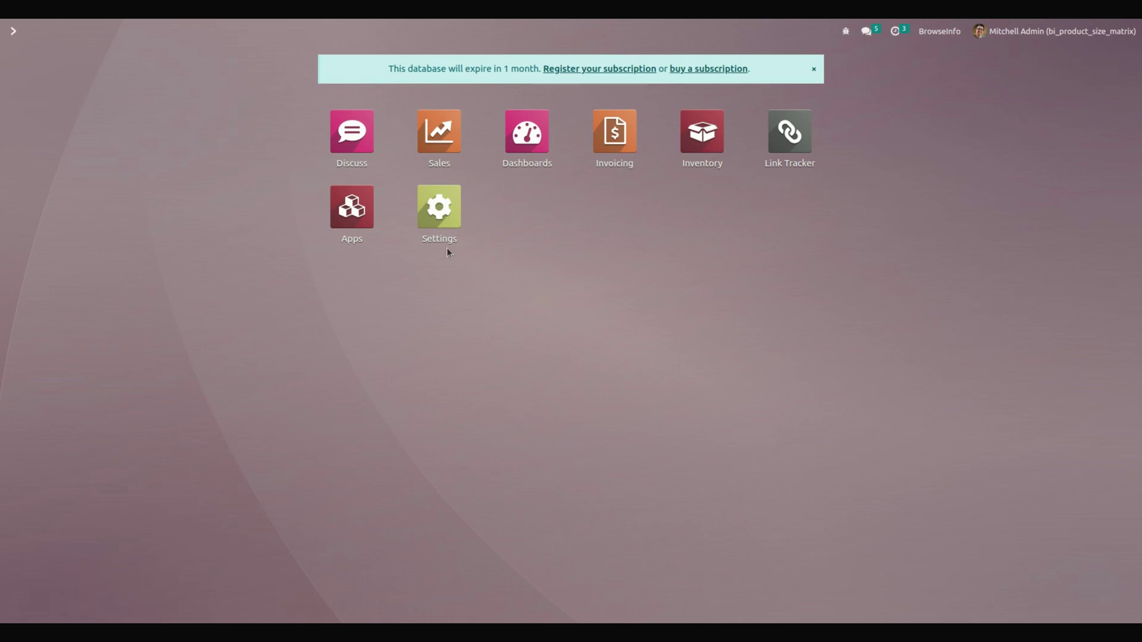
Step: Open the admin user's record and check that Access Size Matrix On Product is enabled
click(448, 225)
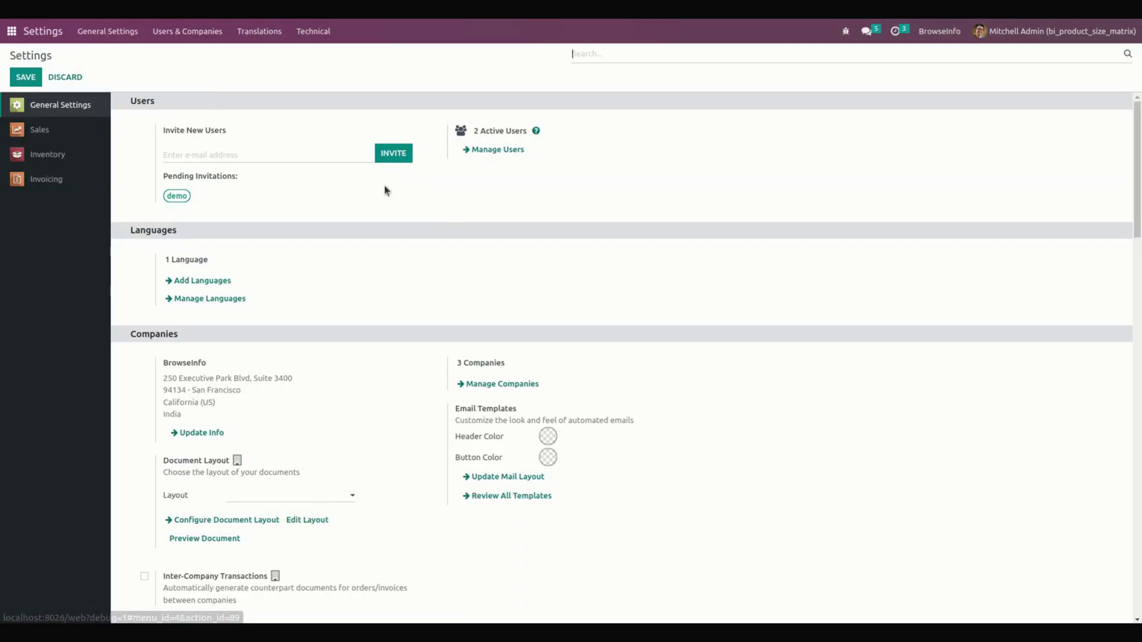
click(173, 33)
click(186, 56)
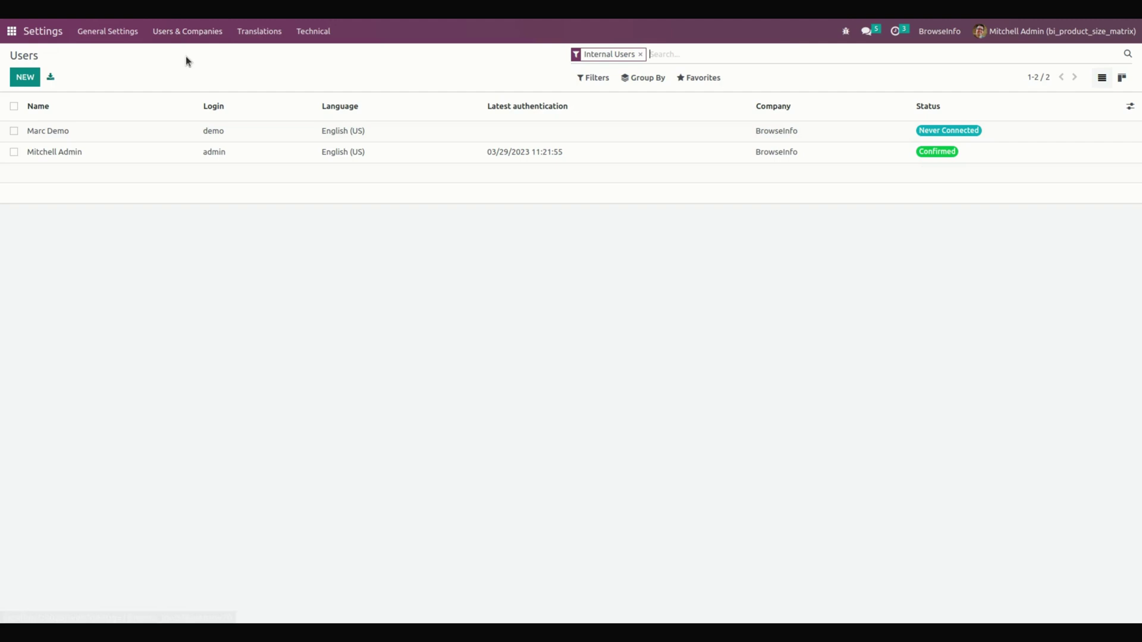
click(89, 160)
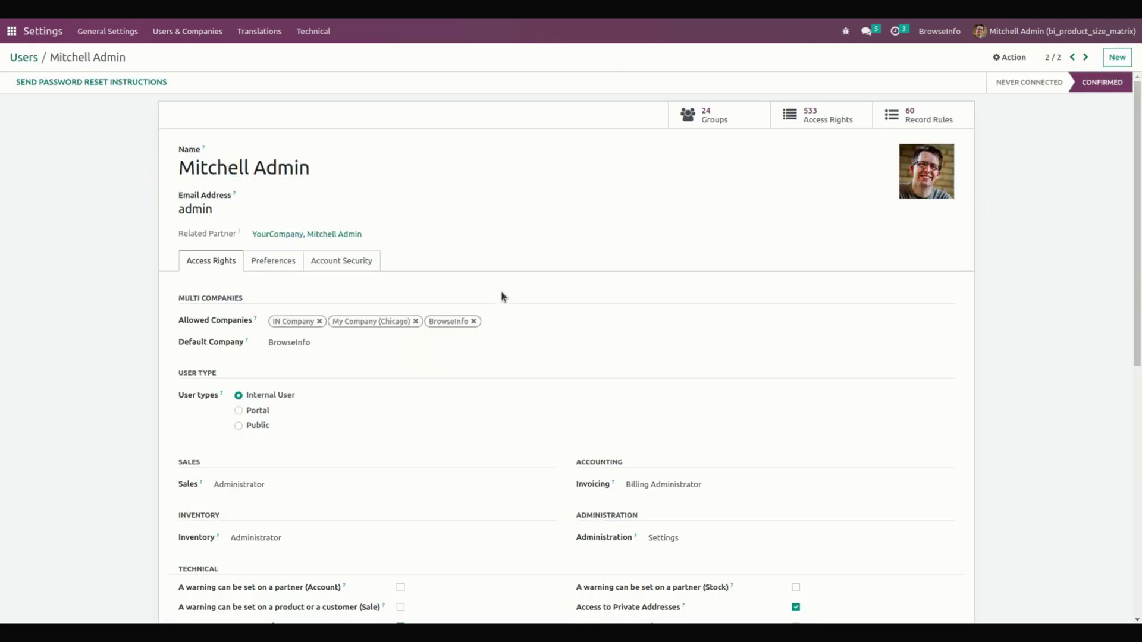
scroll(501, 297, down, 10)
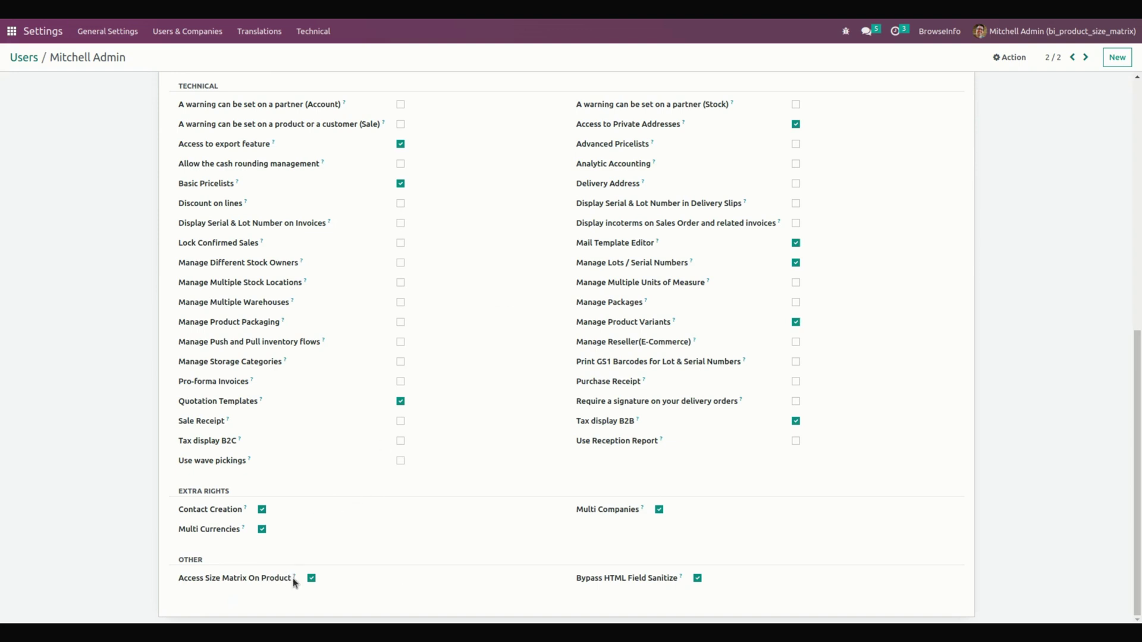
mouse_move(295, 582)
scroll(432, 557, up, 8)
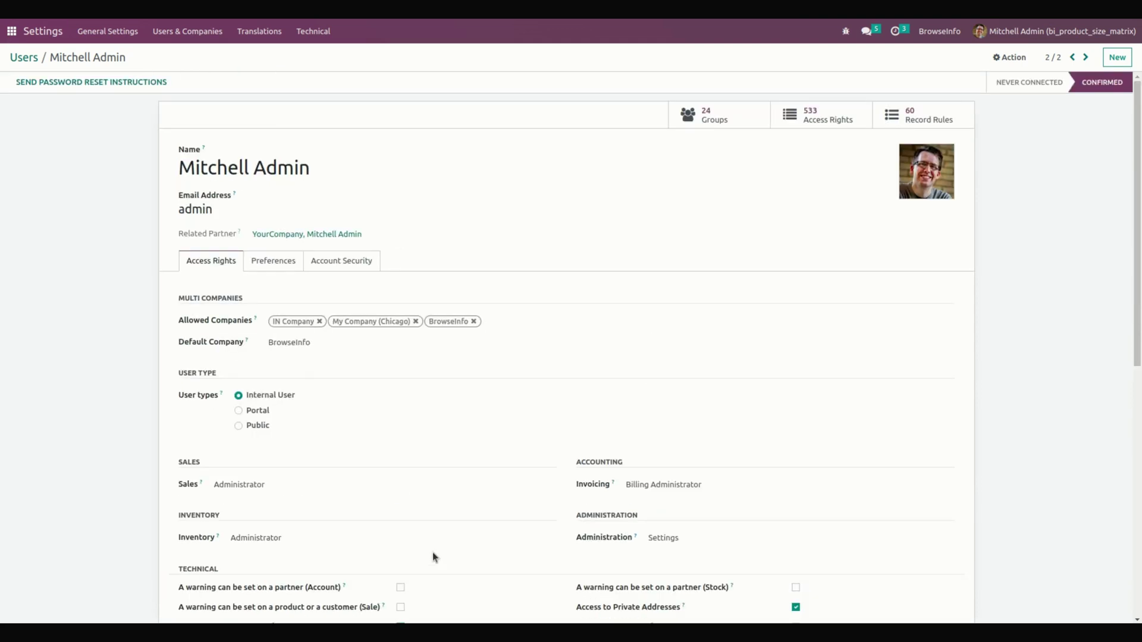
Step: Open the Inventory app's products overview
click(20, 34)
click(702, 132)
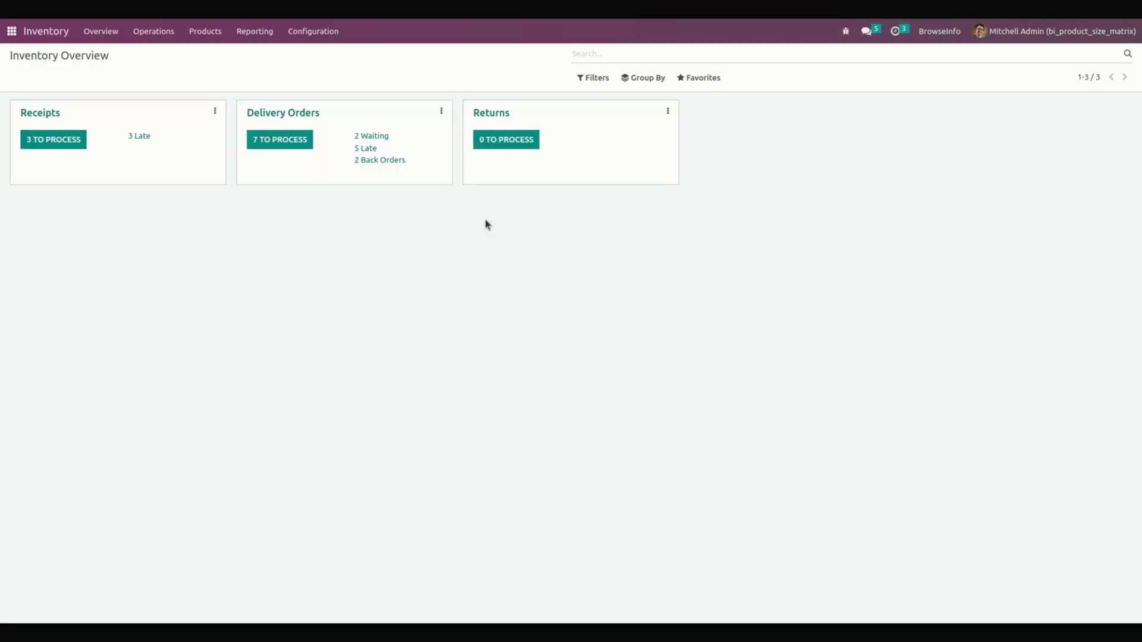
click(205, 34)
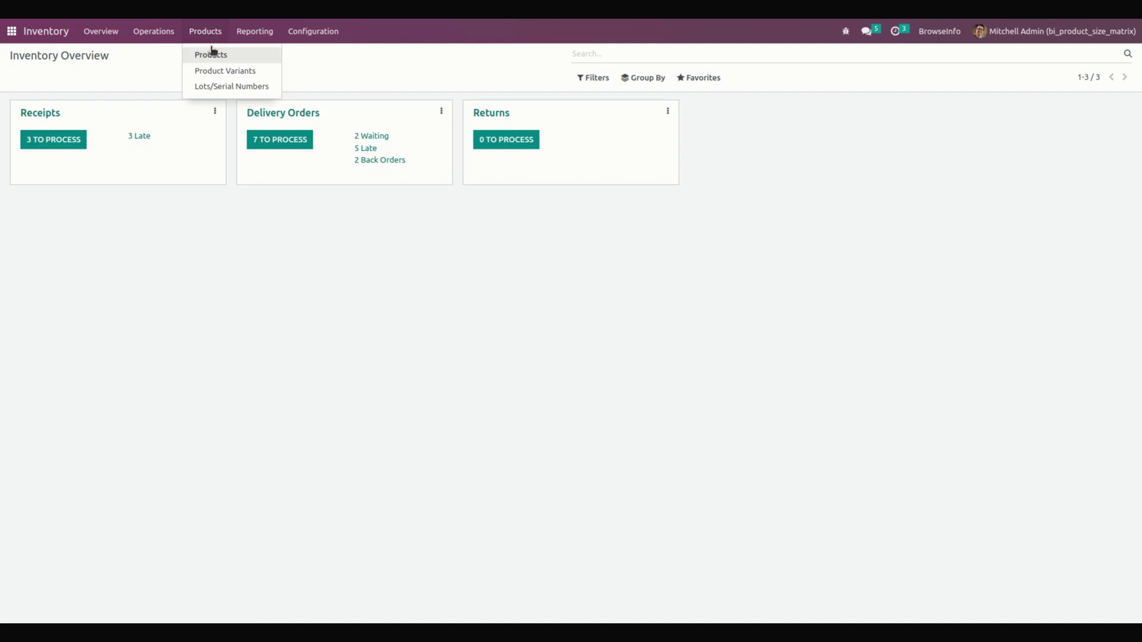
click(211, 53)
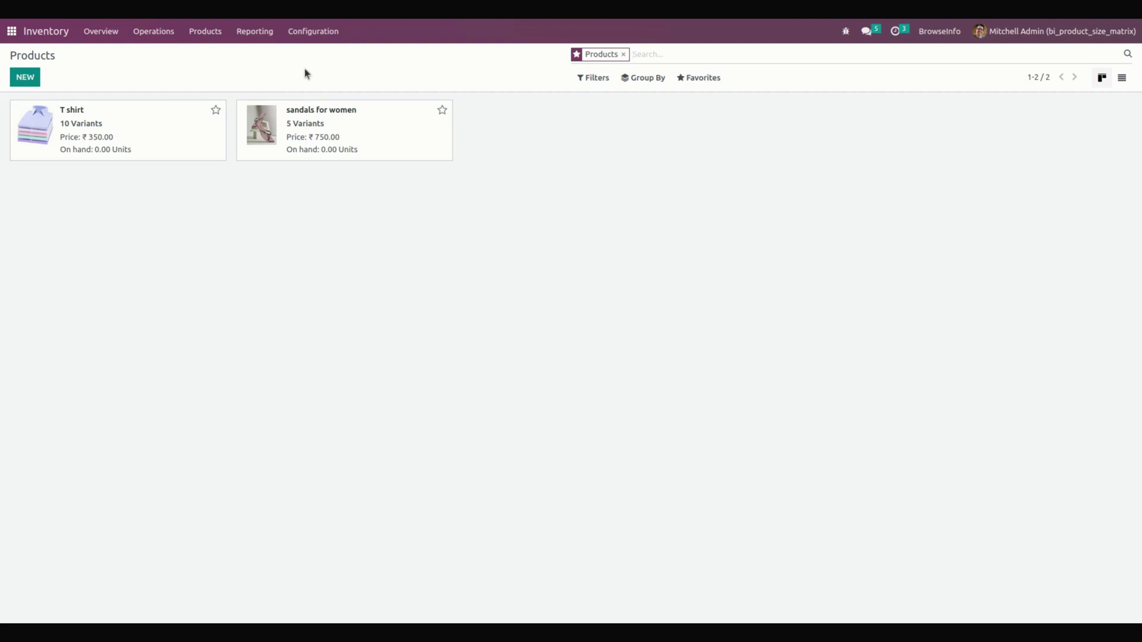
Step: Review the Foot Ware Sizing attribute's sizes 7–11, then return to the Attributes list
click(316, 36)
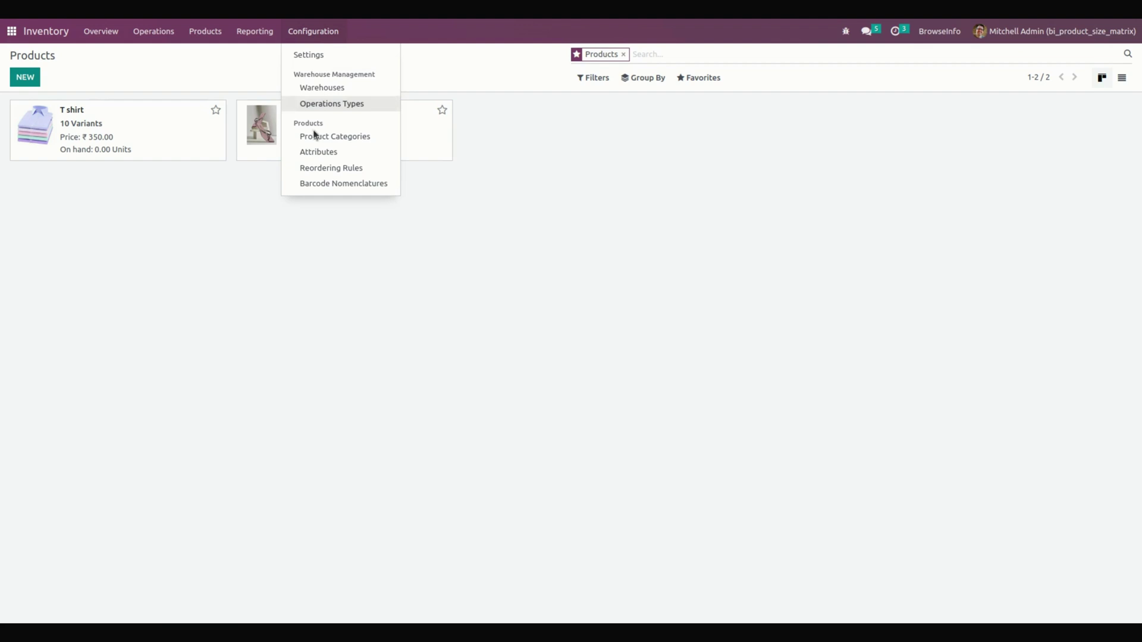
click(332, 154)
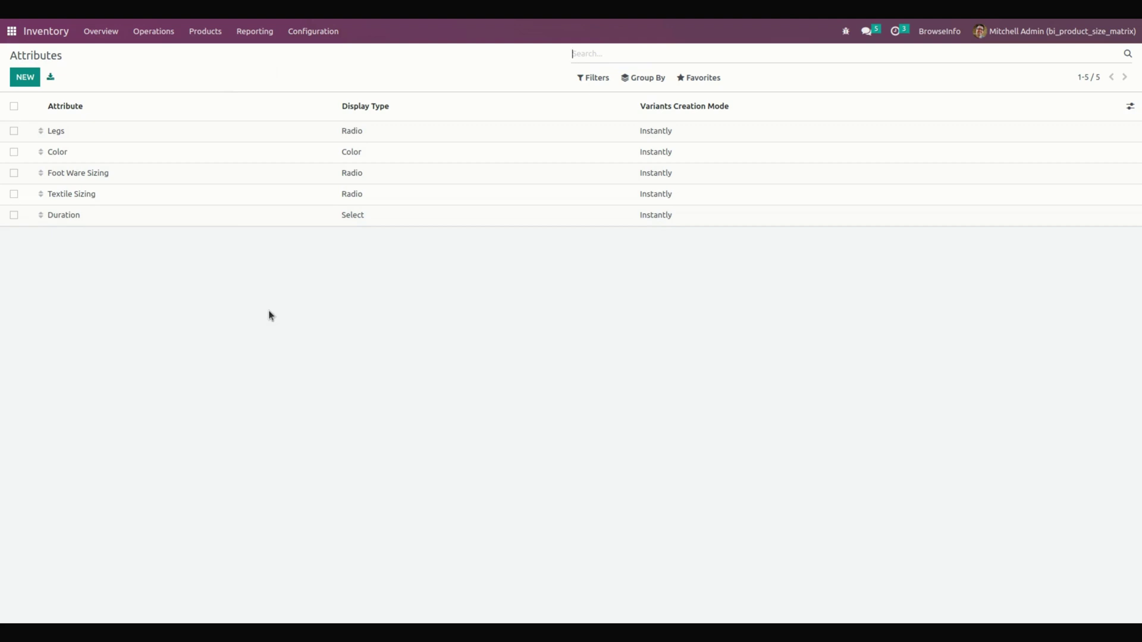
click(113, 178)
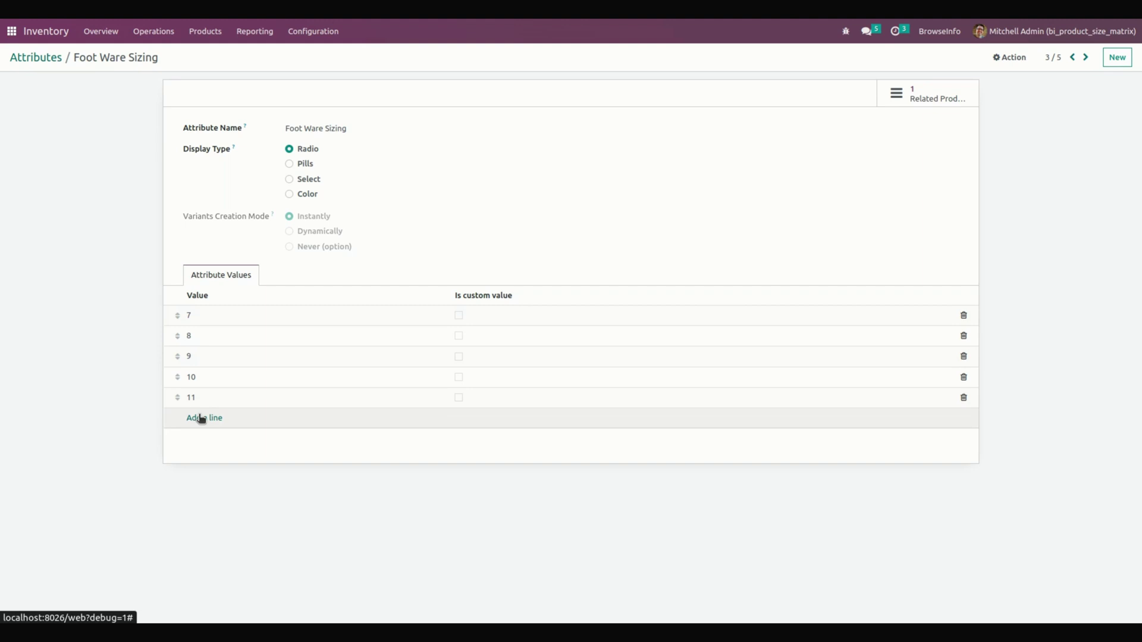
click(44, 58)
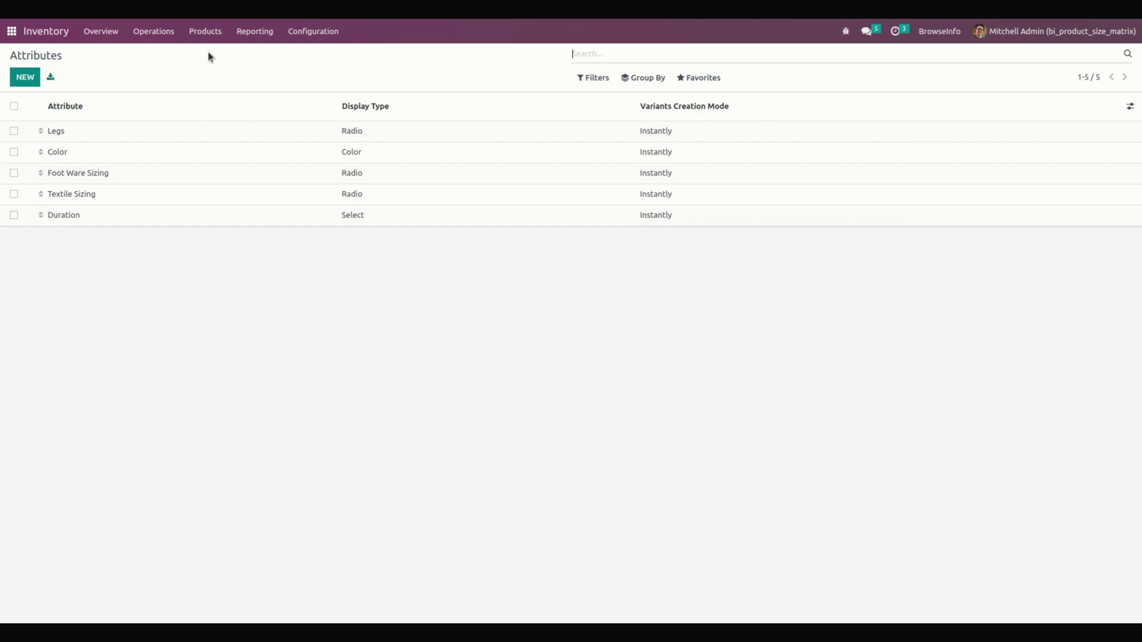
Step: Open the T shirt product's attributes and variants
click(218, 35)
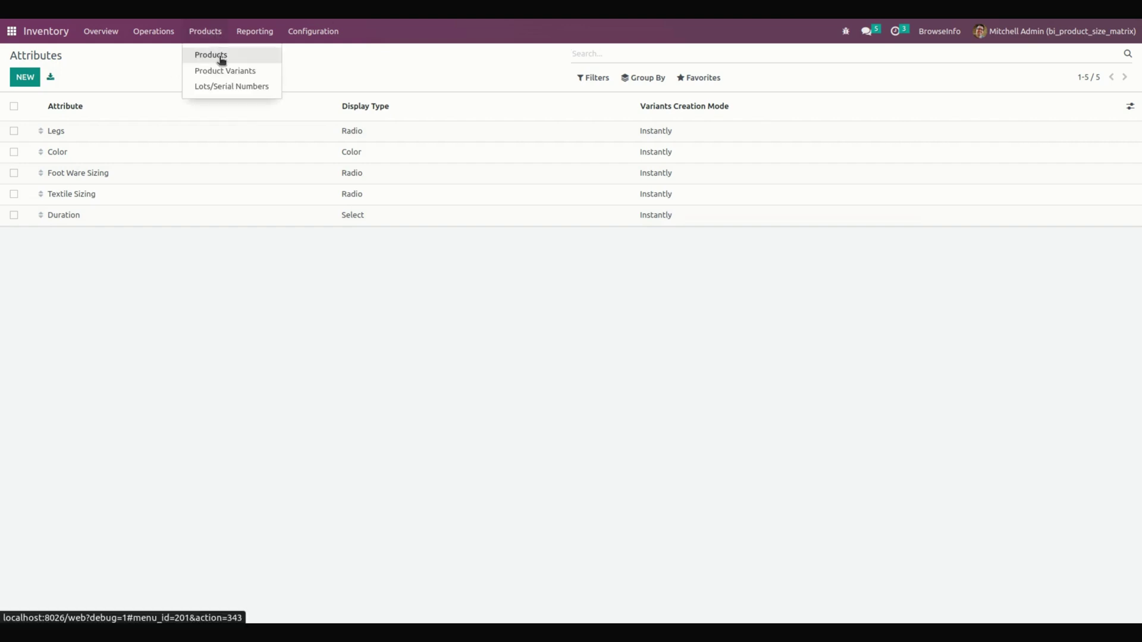
click(214, 59)
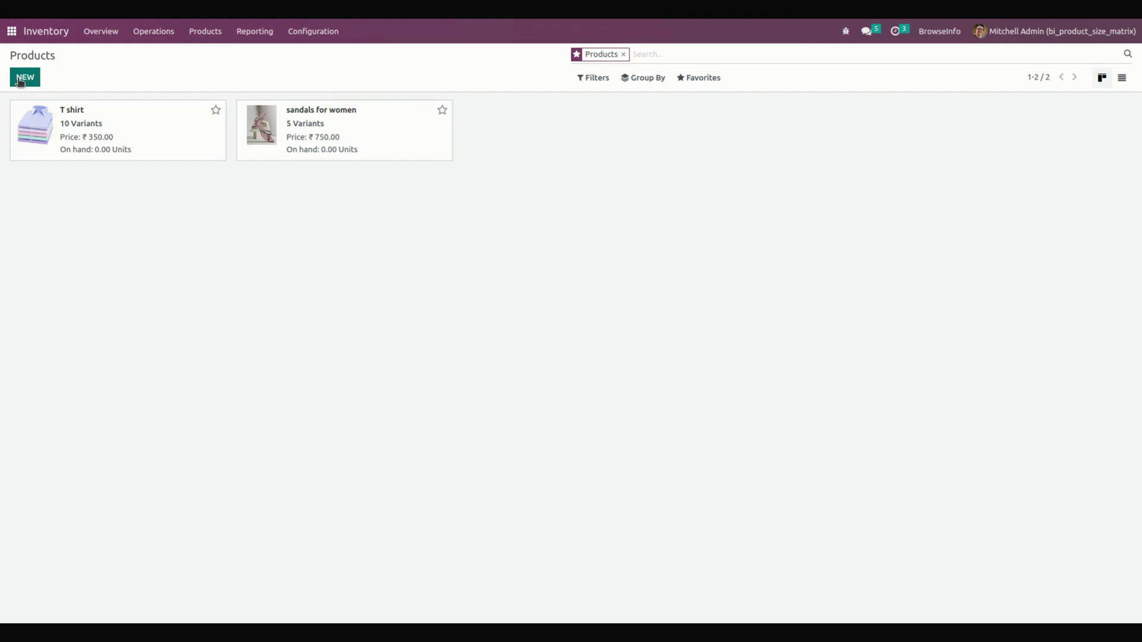
click(129, 125)
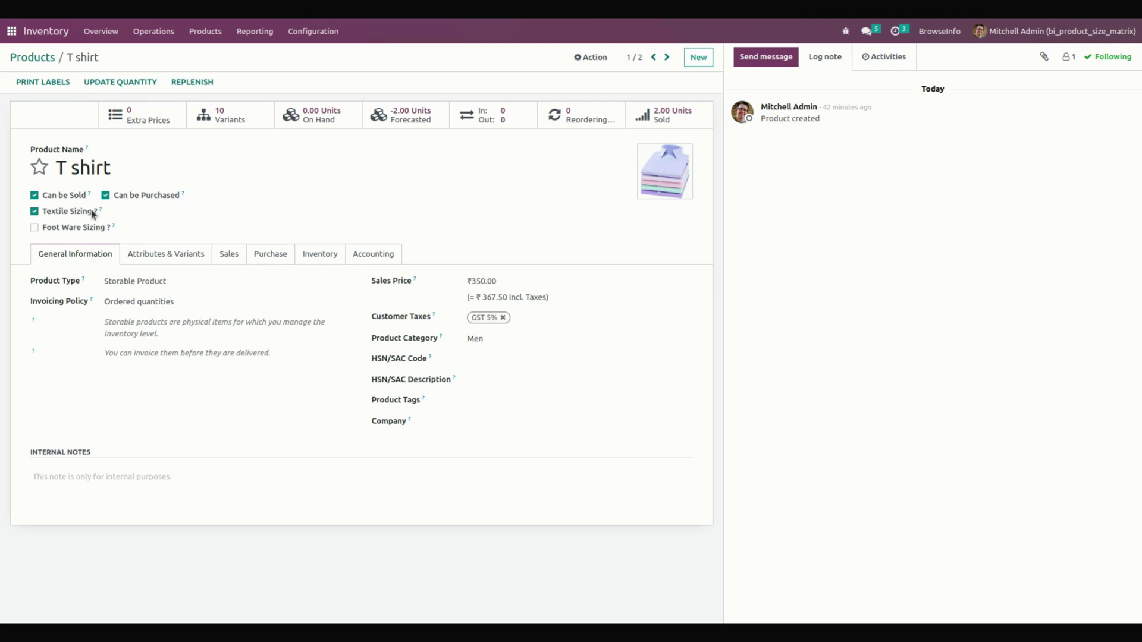
click(171, 254)
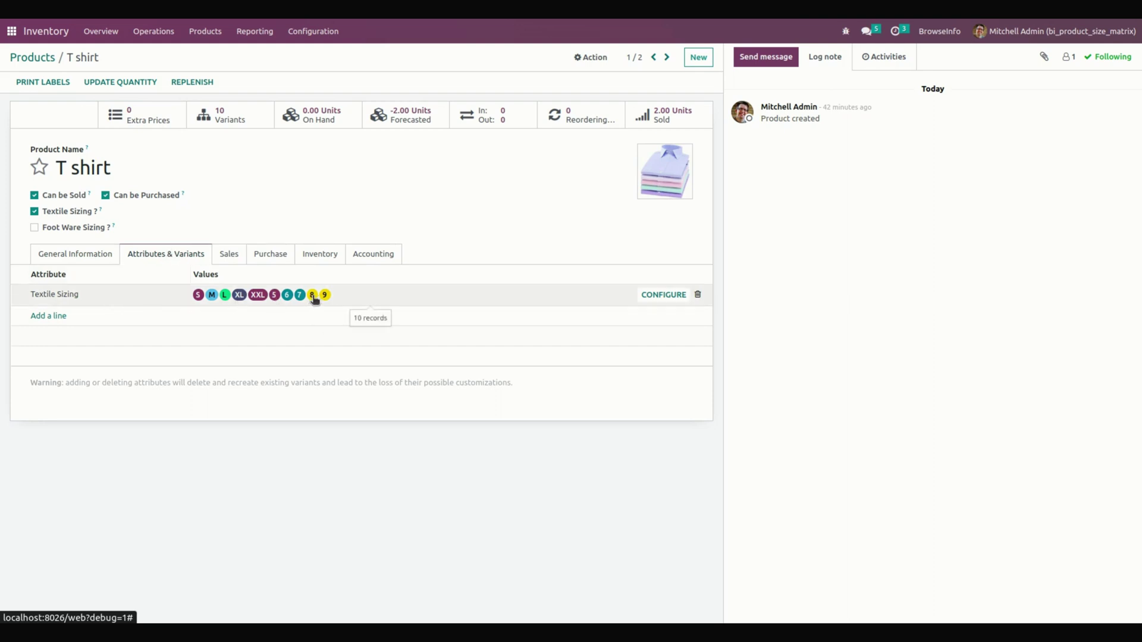
Step: Remove Textile Sizing and save, then re-enable it and save the T shirt's ten size variants
click(34, 211)
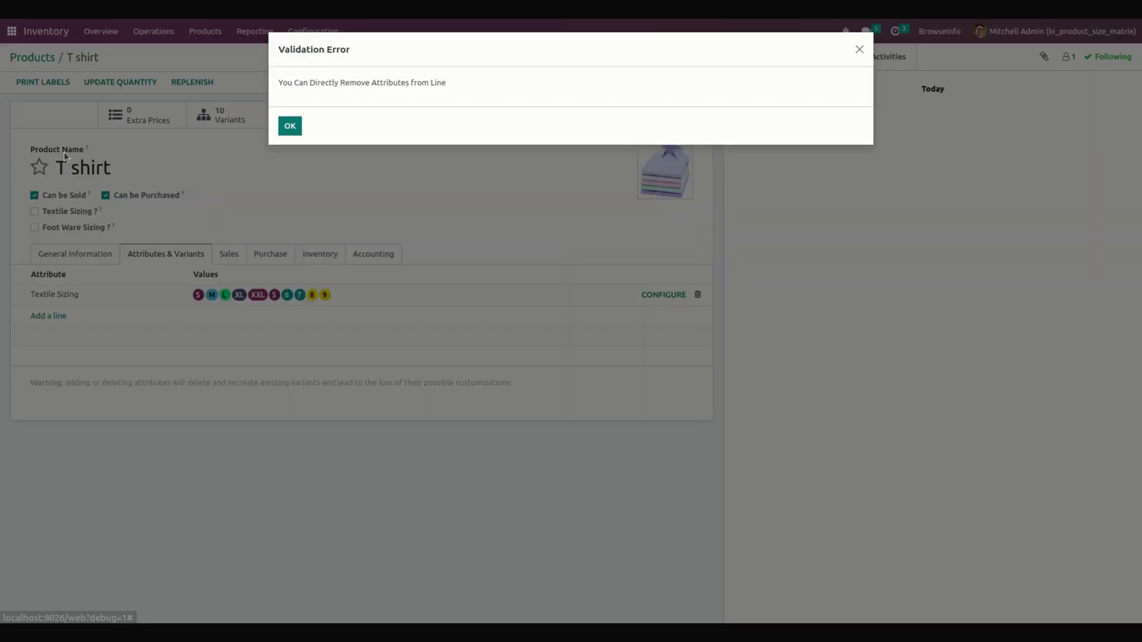
click(286, 126)
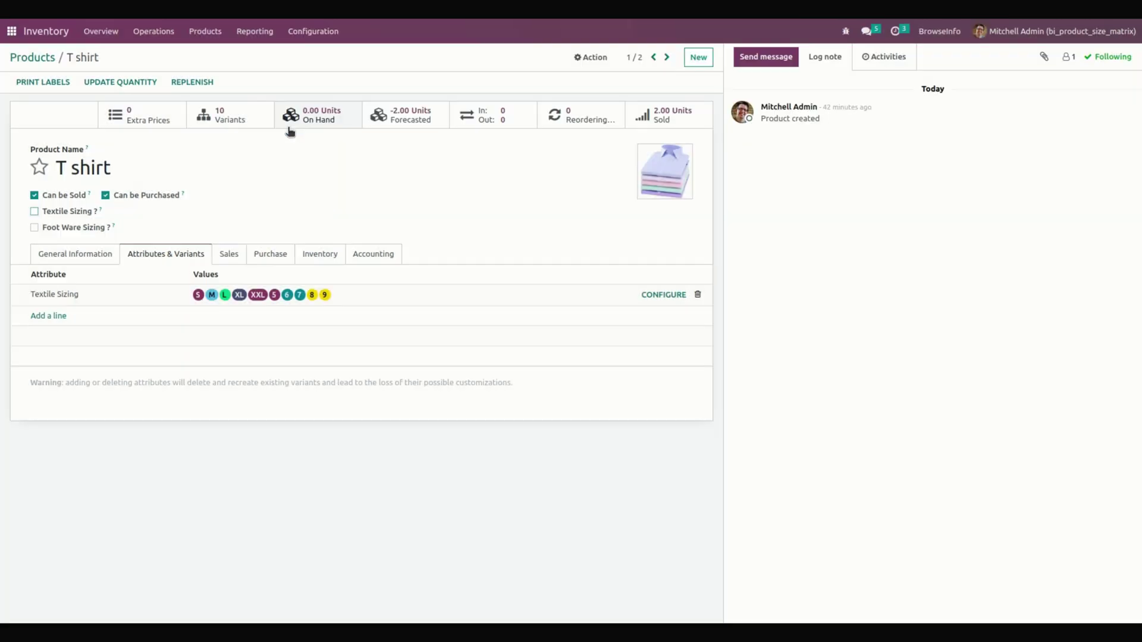
click(698, 295)
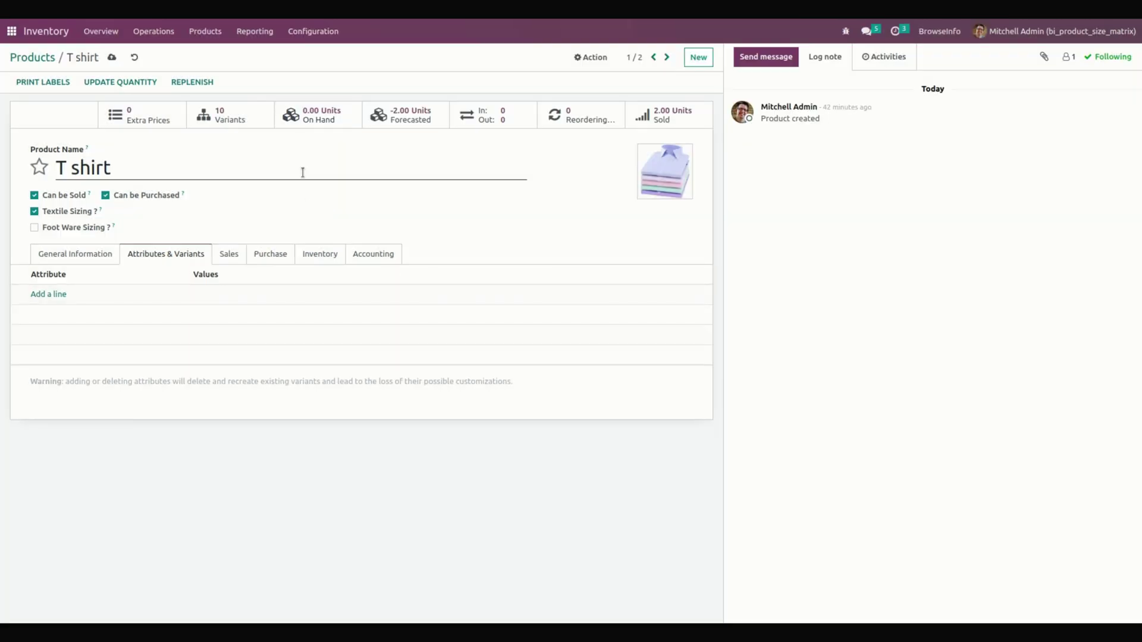
click(34, 211)
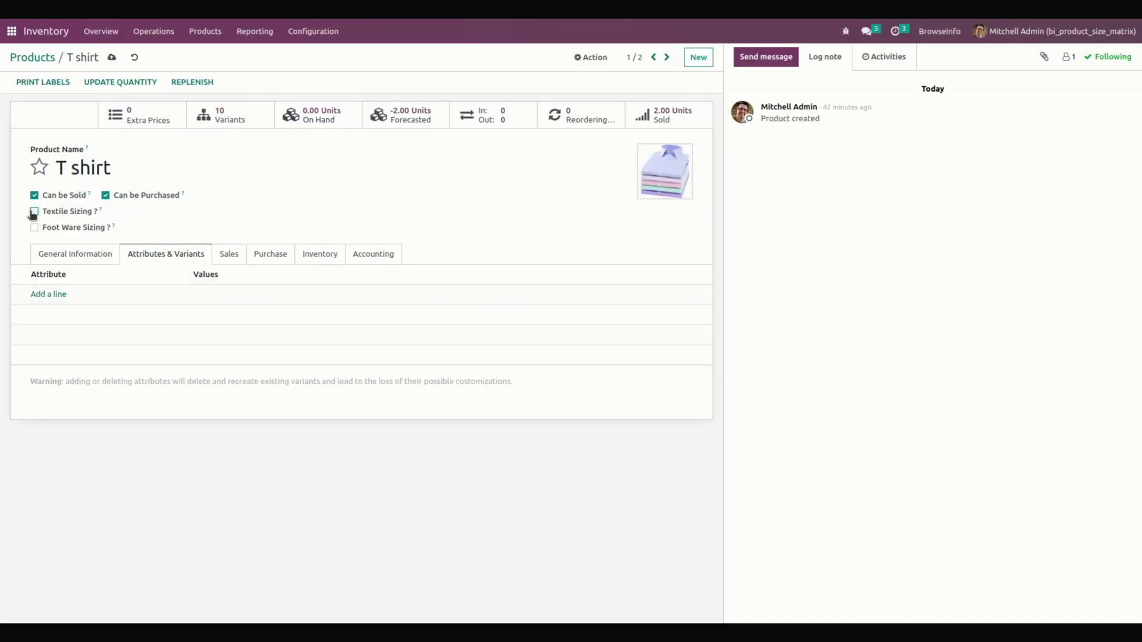
click(111, 57)
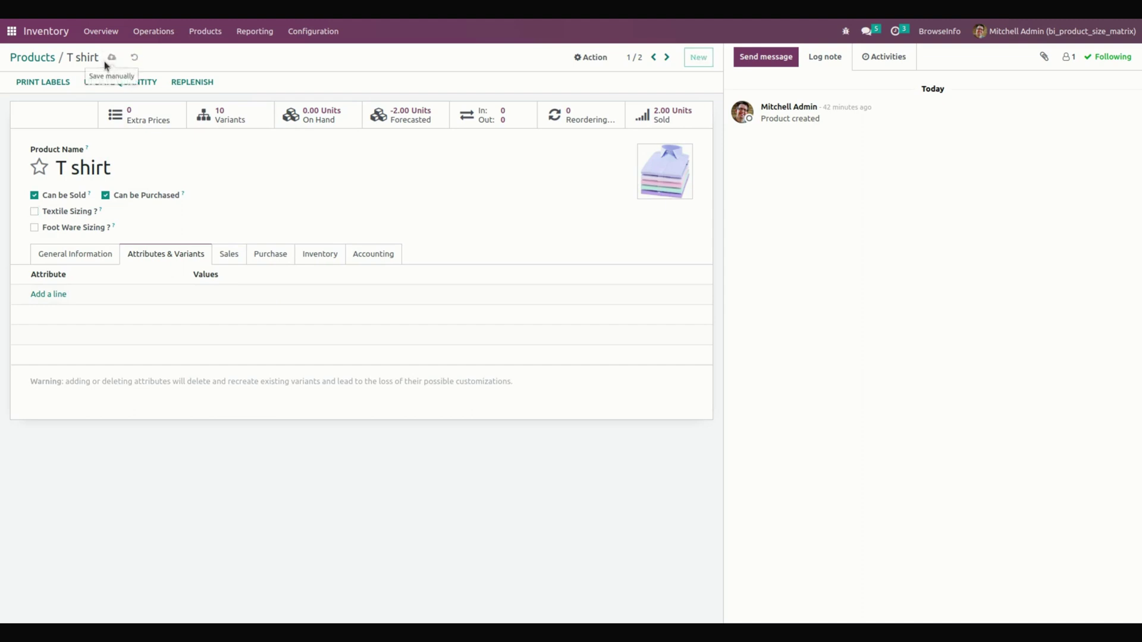
click(34, 212)
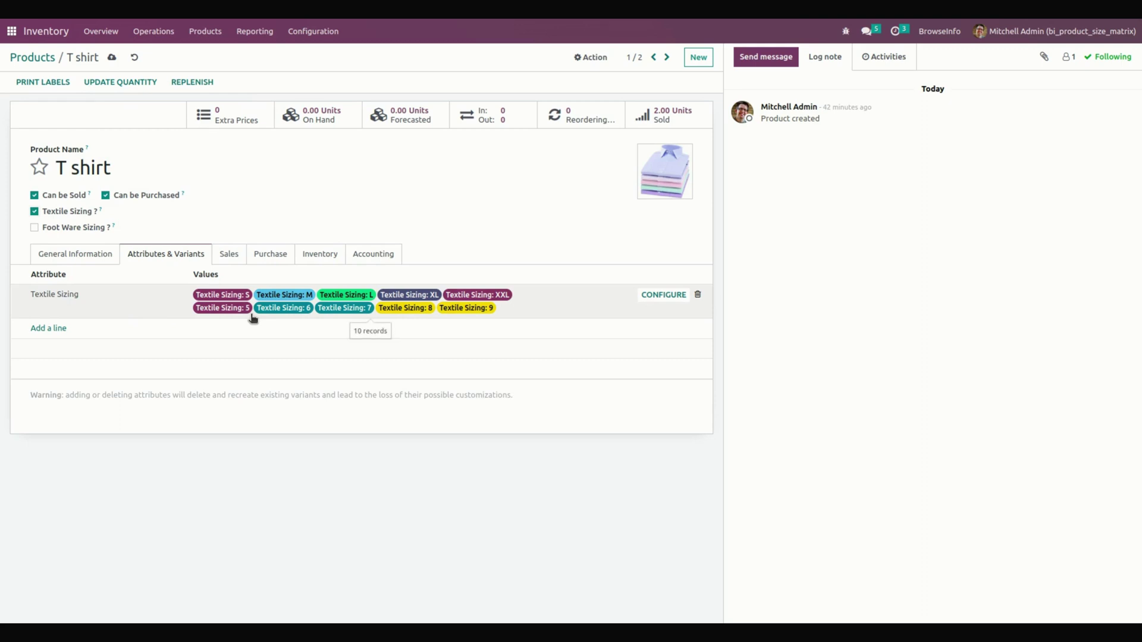
click(112, 57)
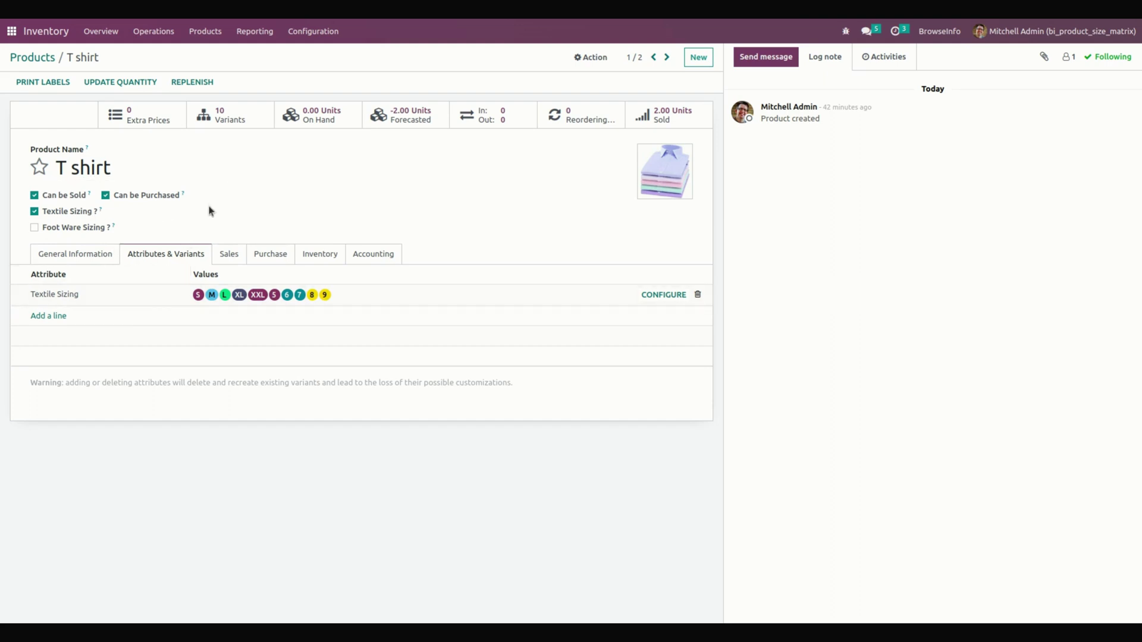
click(35, 229)
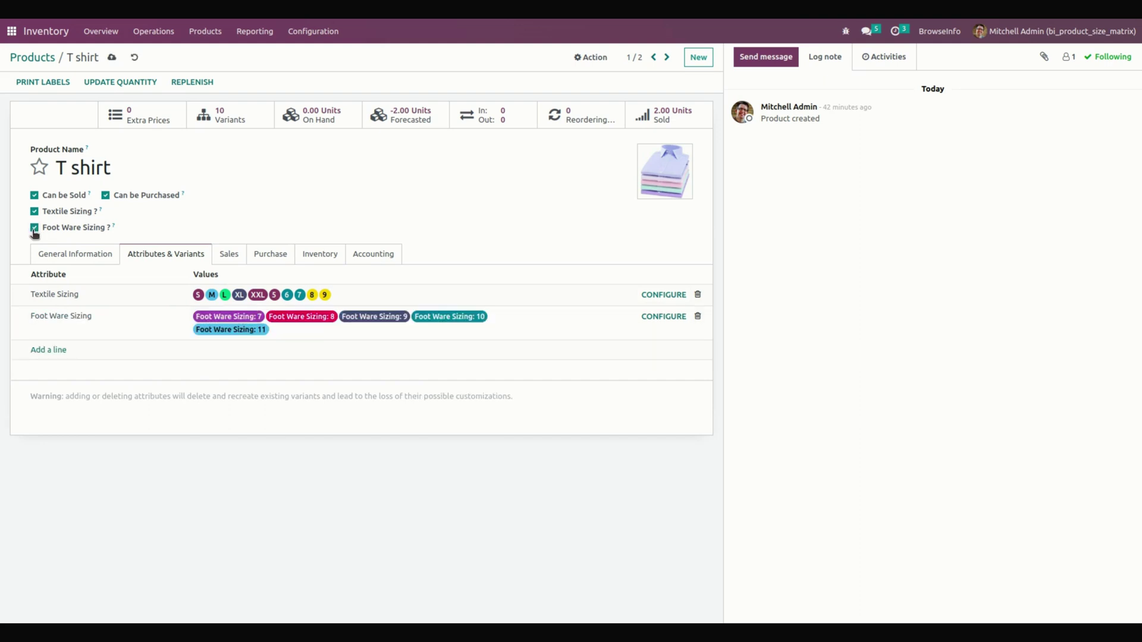
click(112, 58)
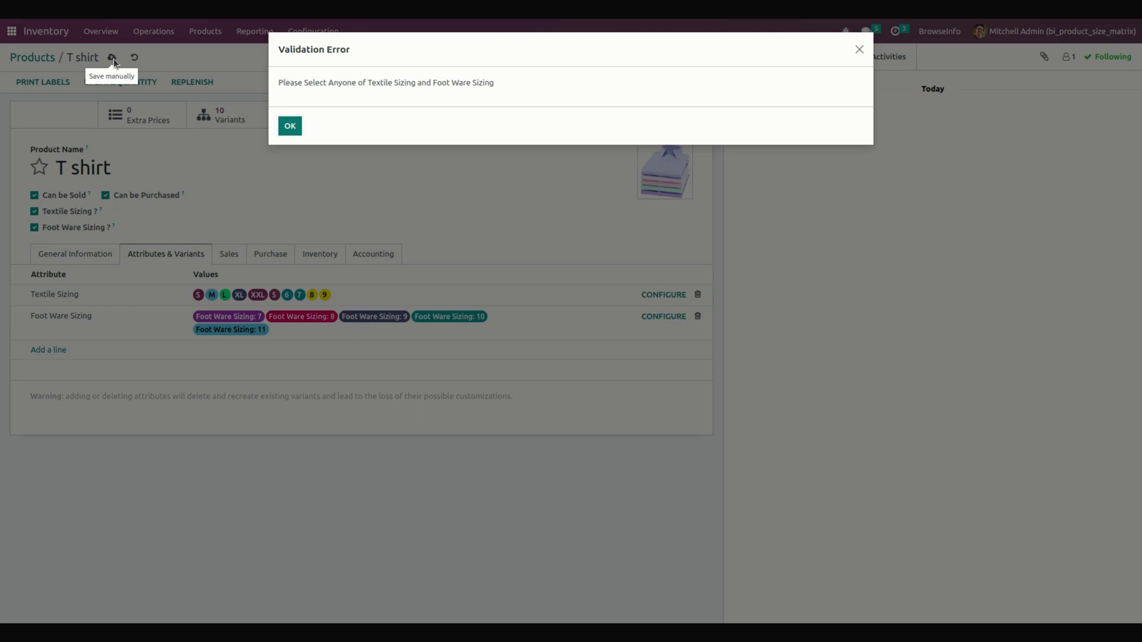
click(290, 126)
key(F5)
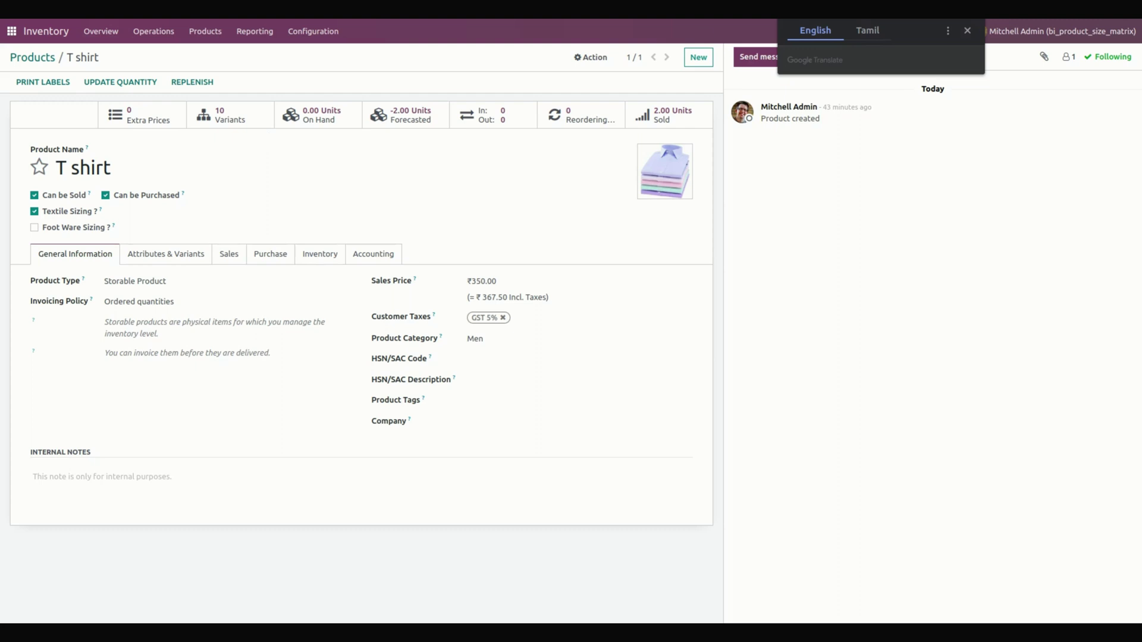
click(966, 31)
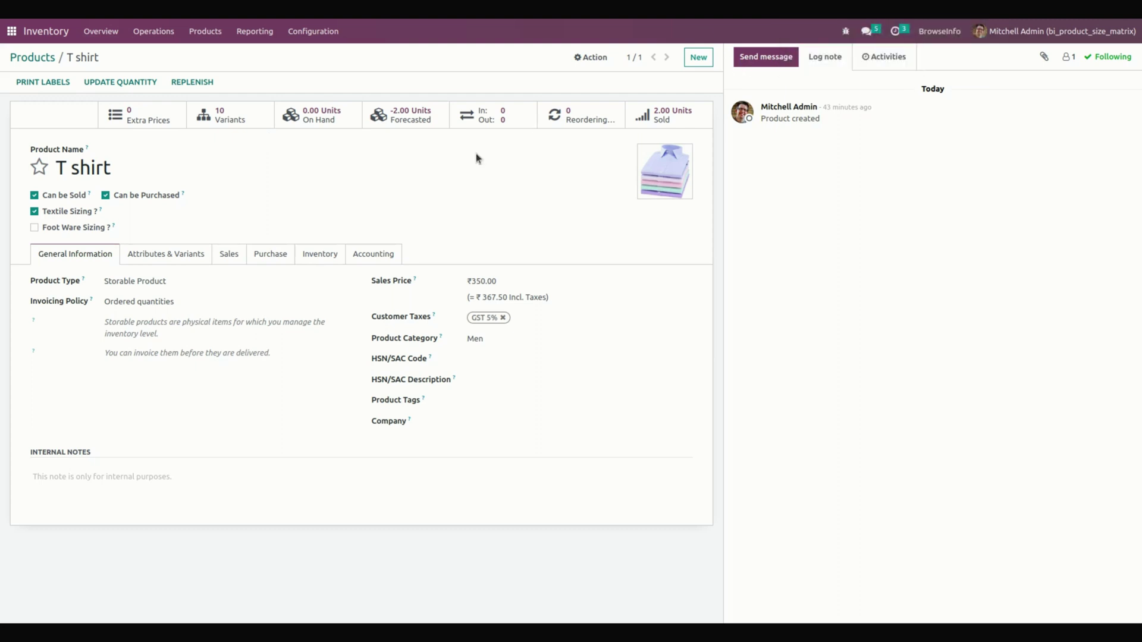
Step: Create a new Sales quotation with Azure Interior as the customer
click(11, 31)
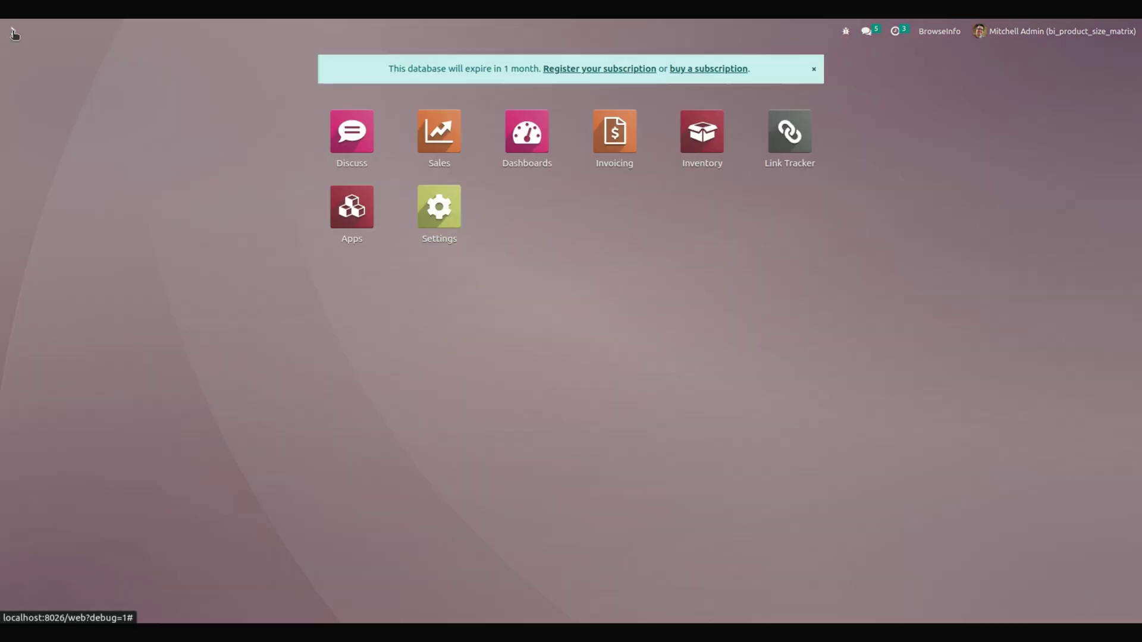
click(447, 142)
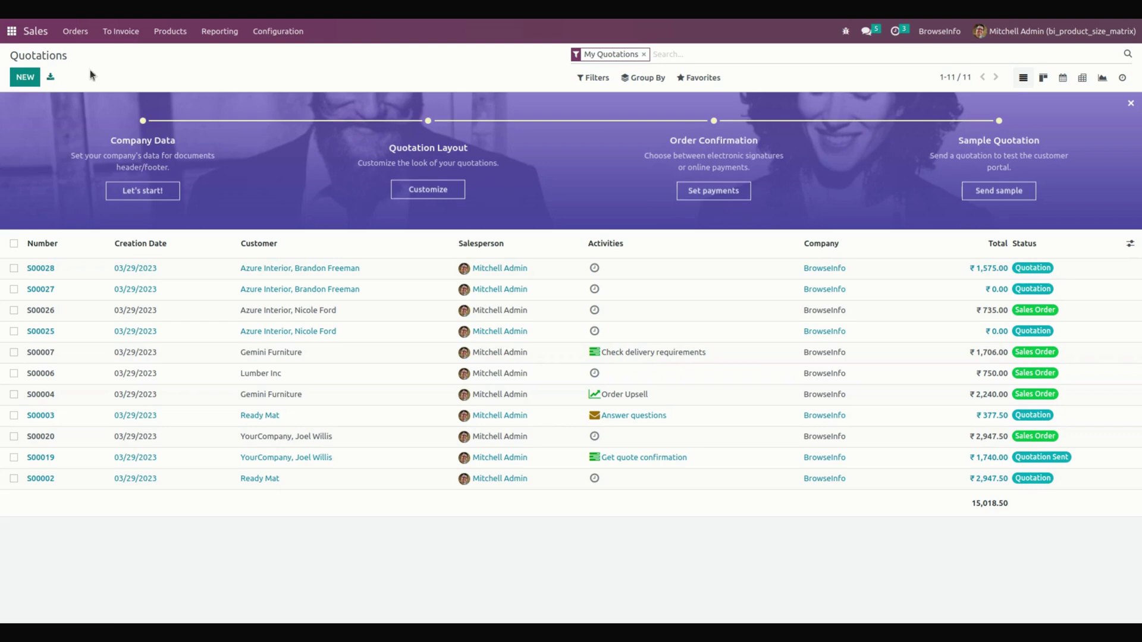
click(27, 78)
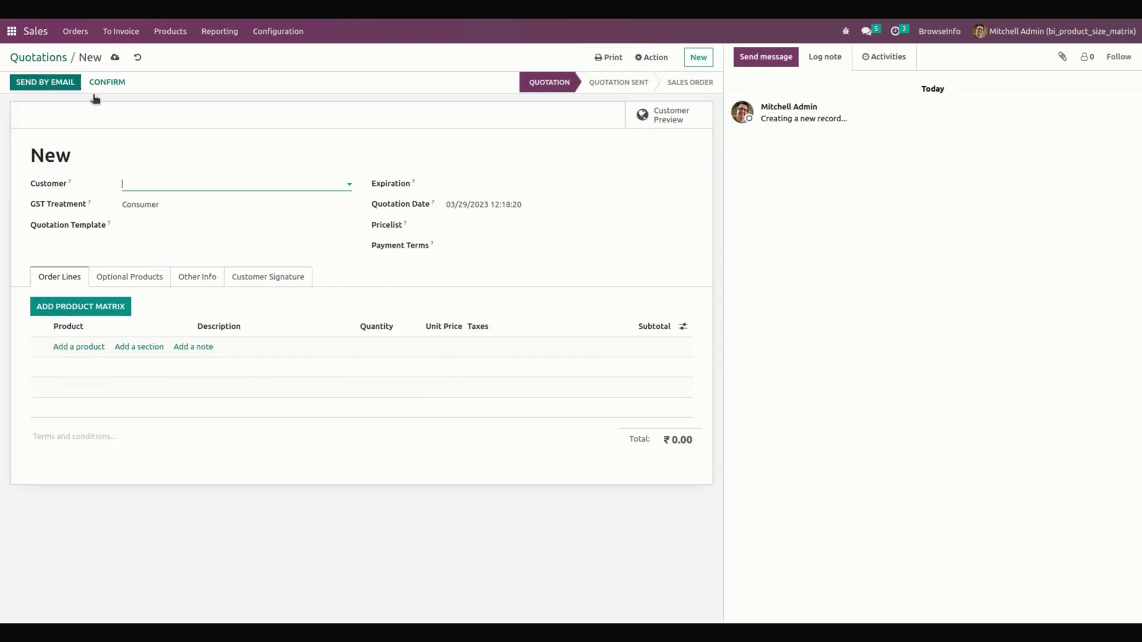
click(191, 179)
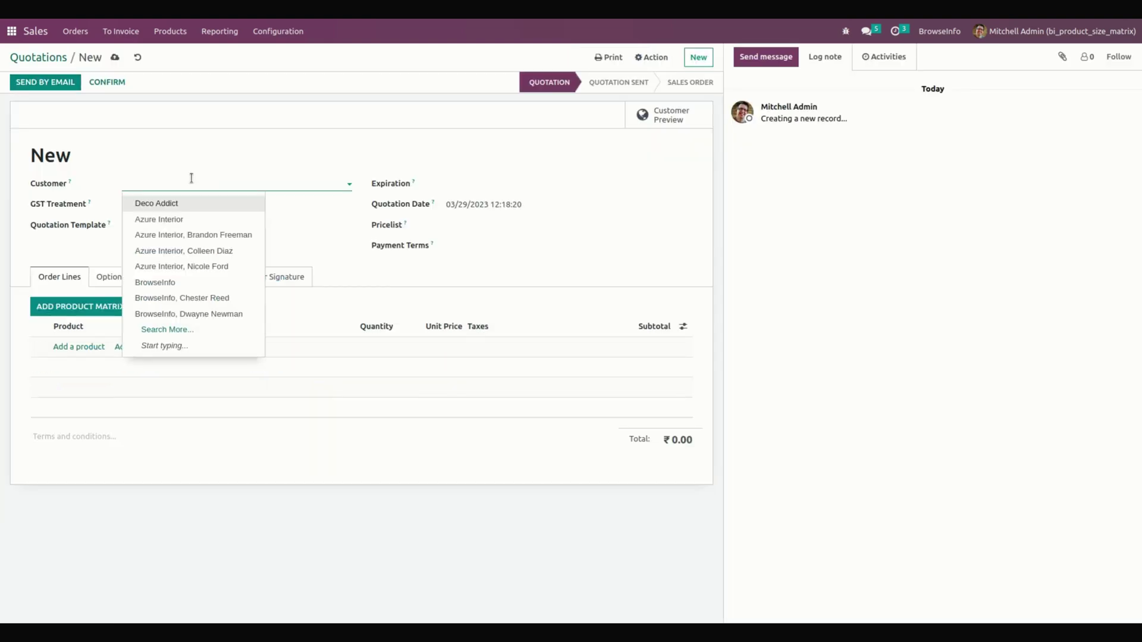
click(189, 265)
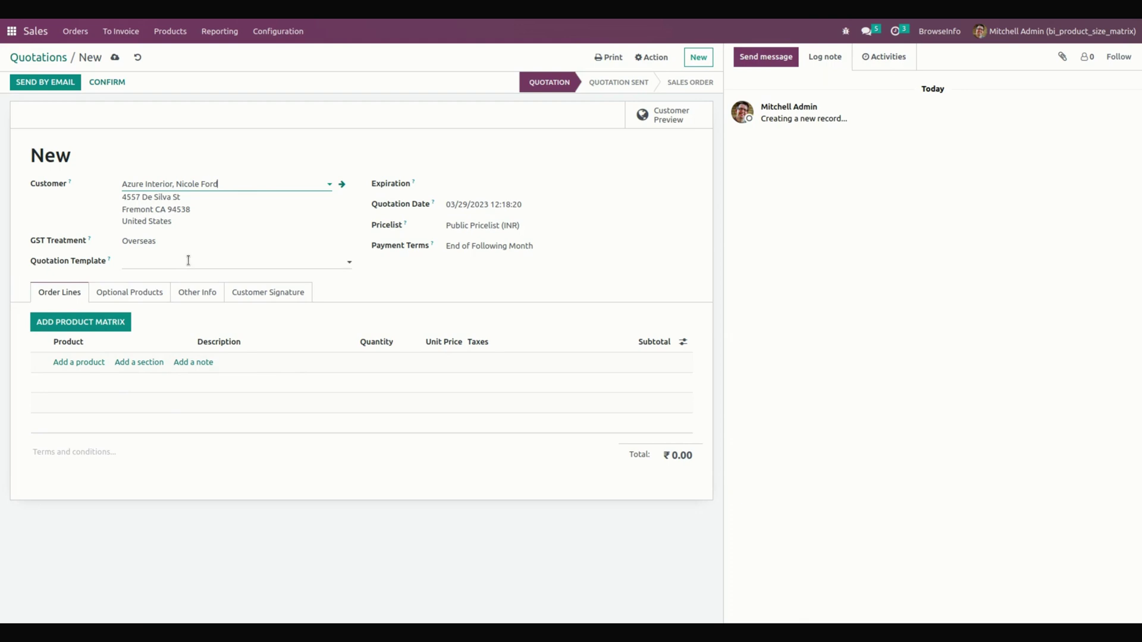
Step: Use the product matrix to add sandals for women in sizes 7 and 8, totalling ₹1,575.00
click(88, 325)
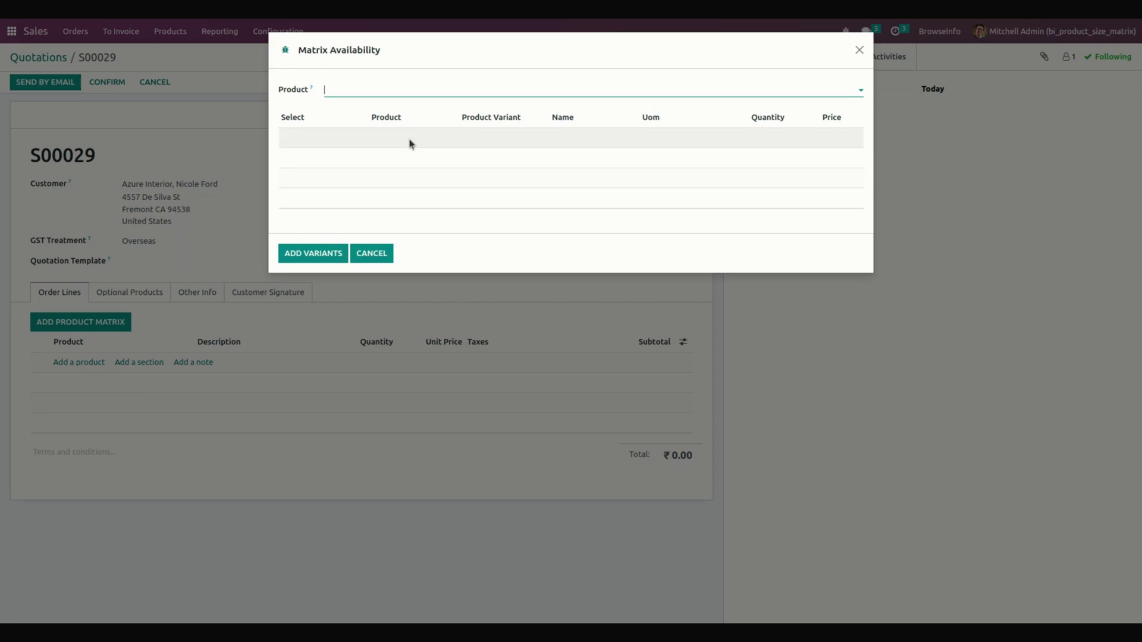
click(448, 88)
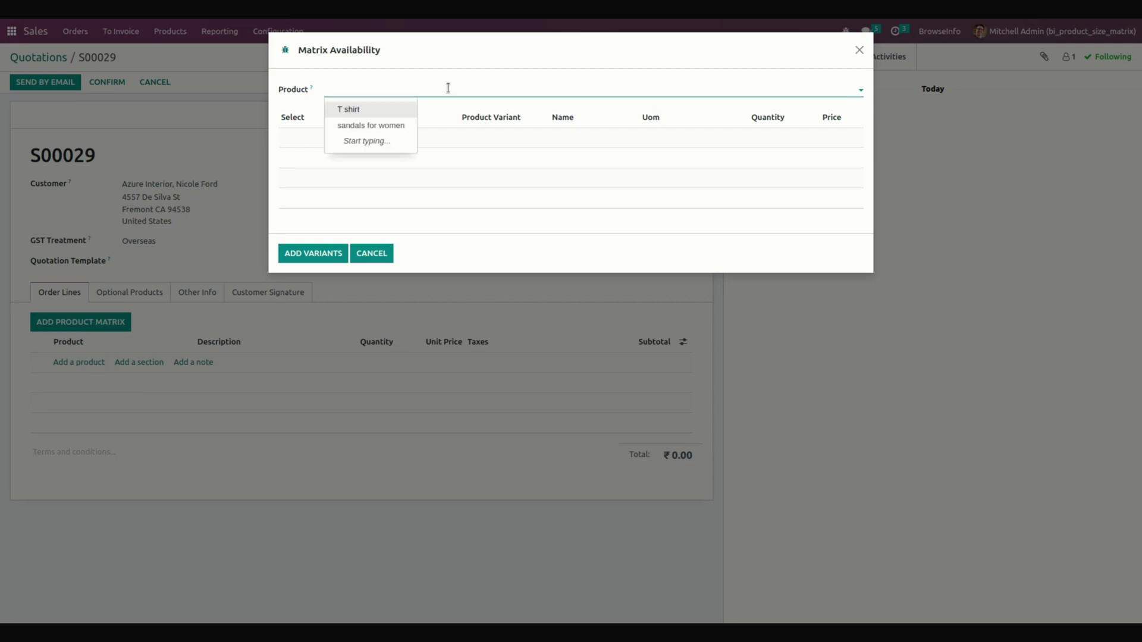
click(374, 125)
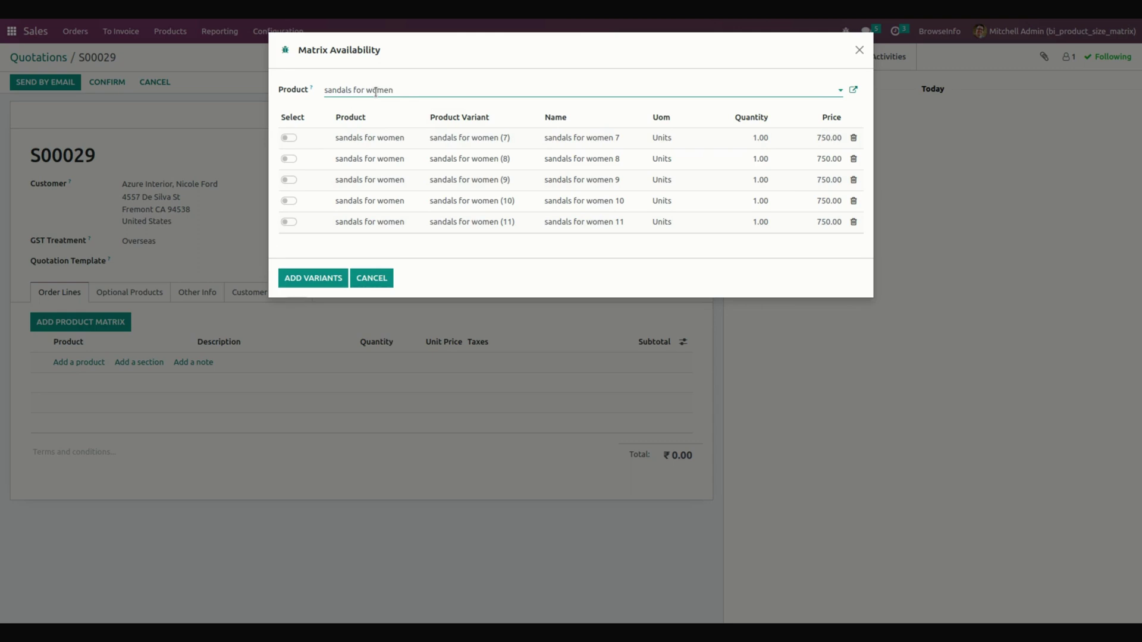
click(289, 138)
click(288, 160)
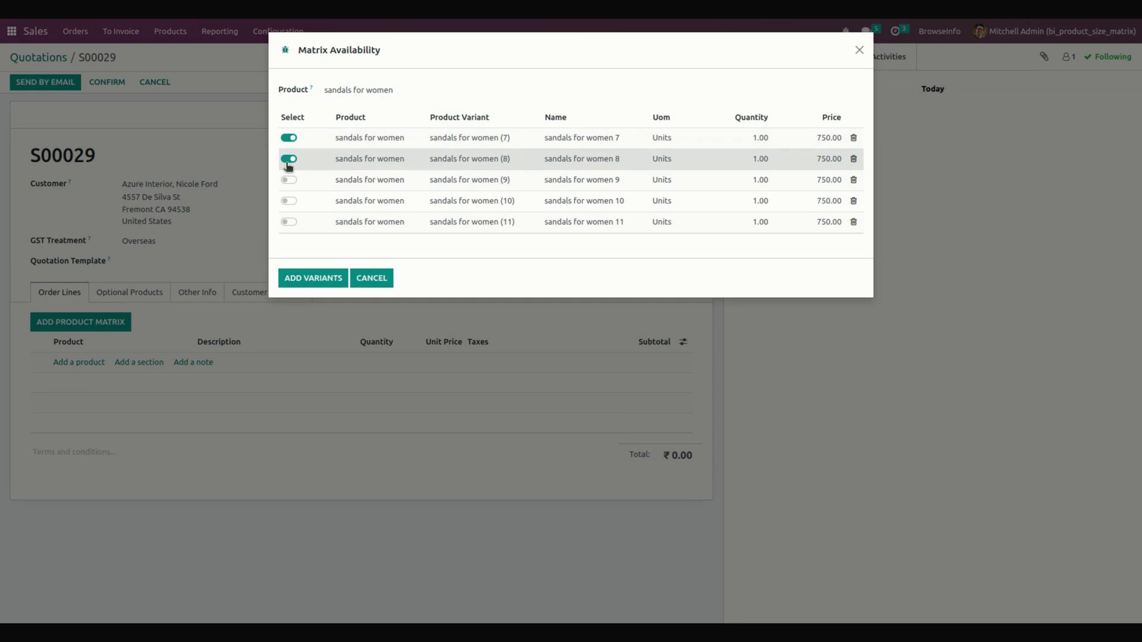
click(309, 279)
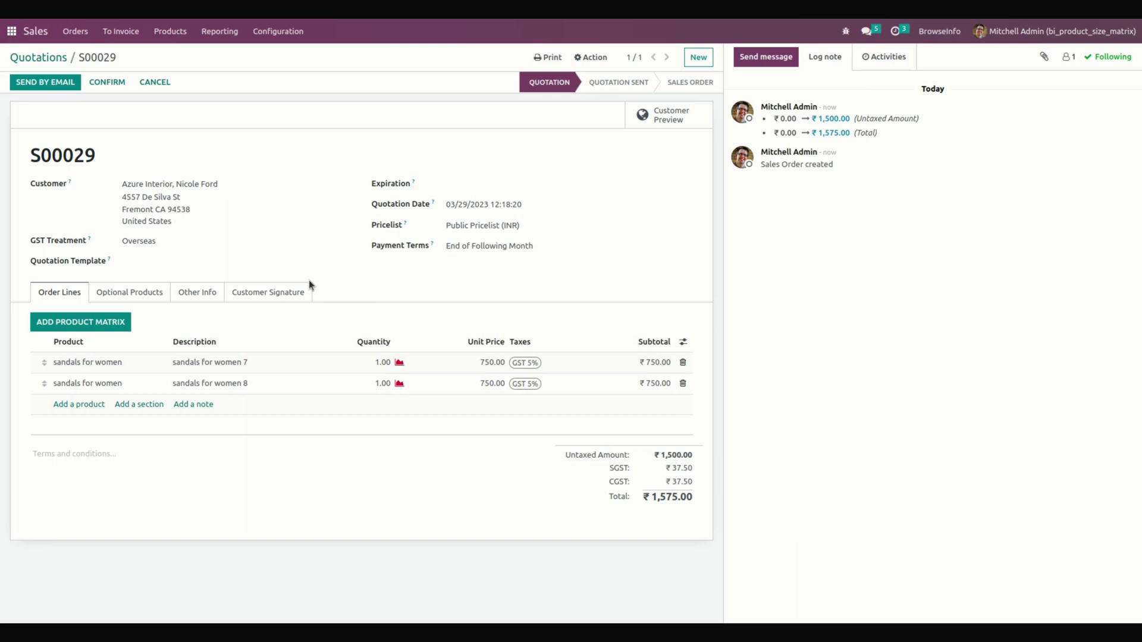